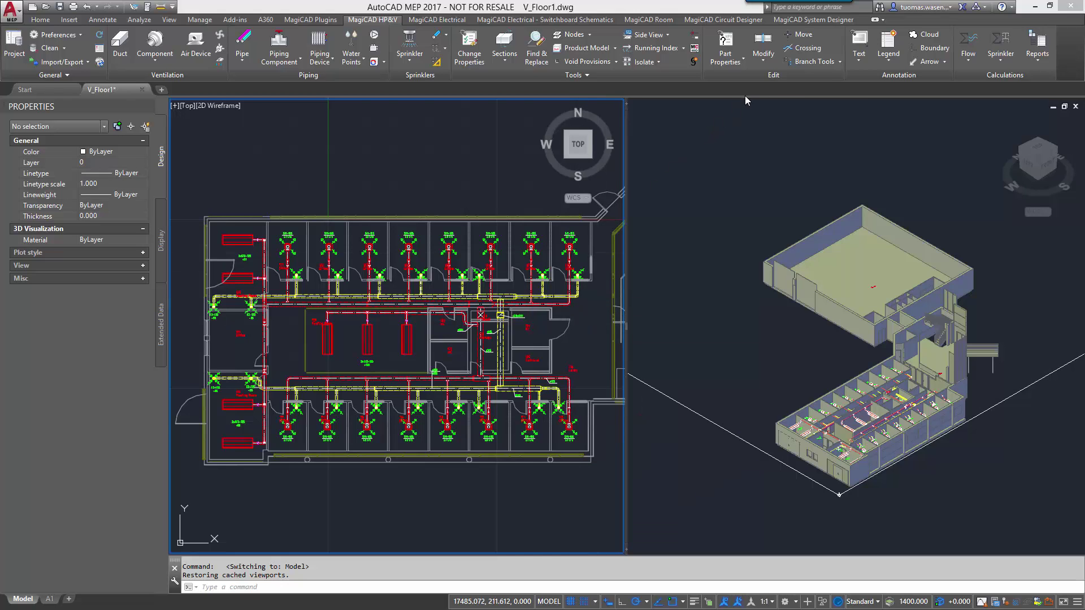
{"action": "left_click", "coordinate": [899, 57]}
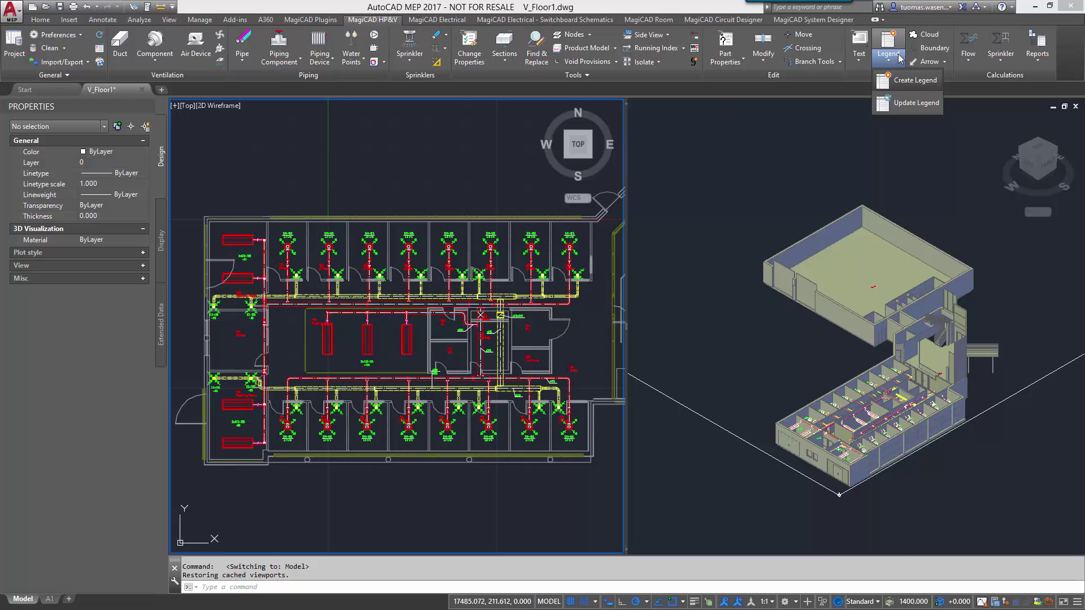
{"action": "left_click", "coordinate": [898, 58]}
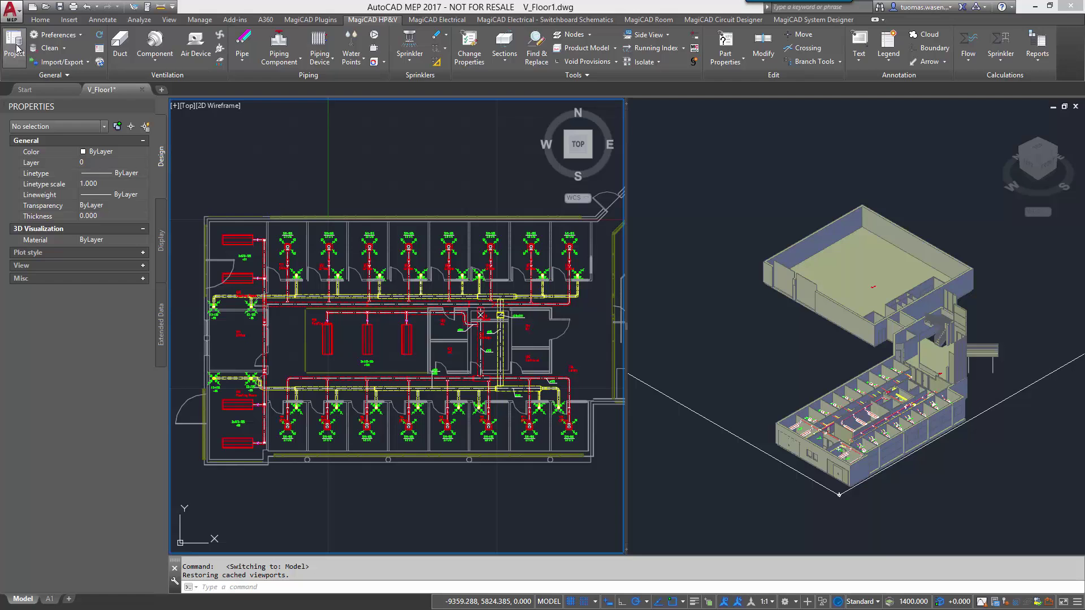
Review the parts, attributes and column lengths of the Air devices legend template in the project settings
{"action": "left_click", "coordinate": [21, 51]}
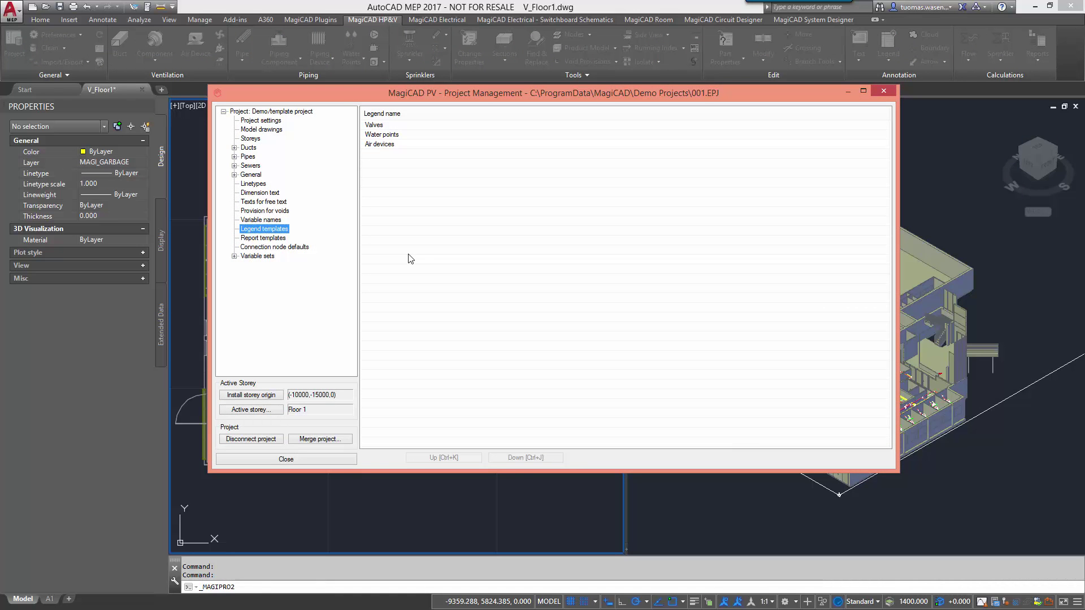
{"action": "double_click", "coordinate": [396, 145]}
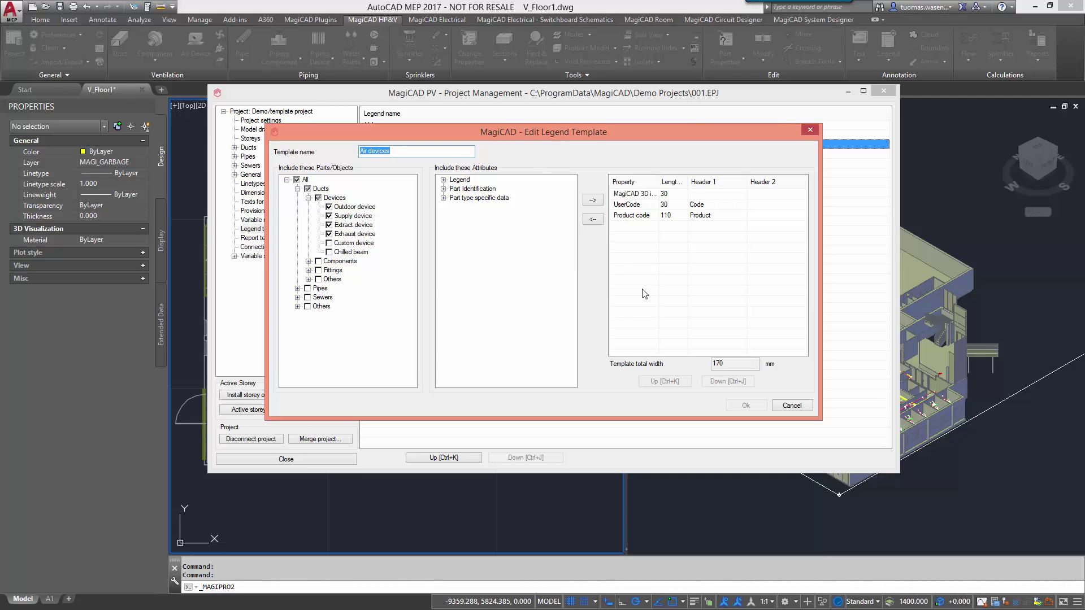
{"action": "left_click", "coordinate": [789, 406]}
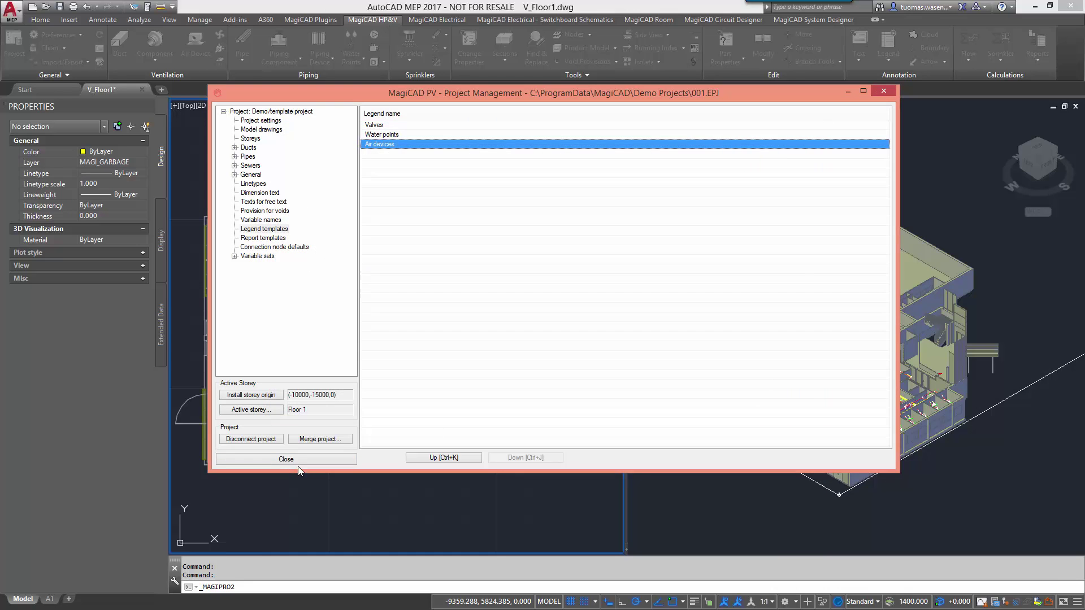
{"action": "left_click", "coordinate": [298, 461]}
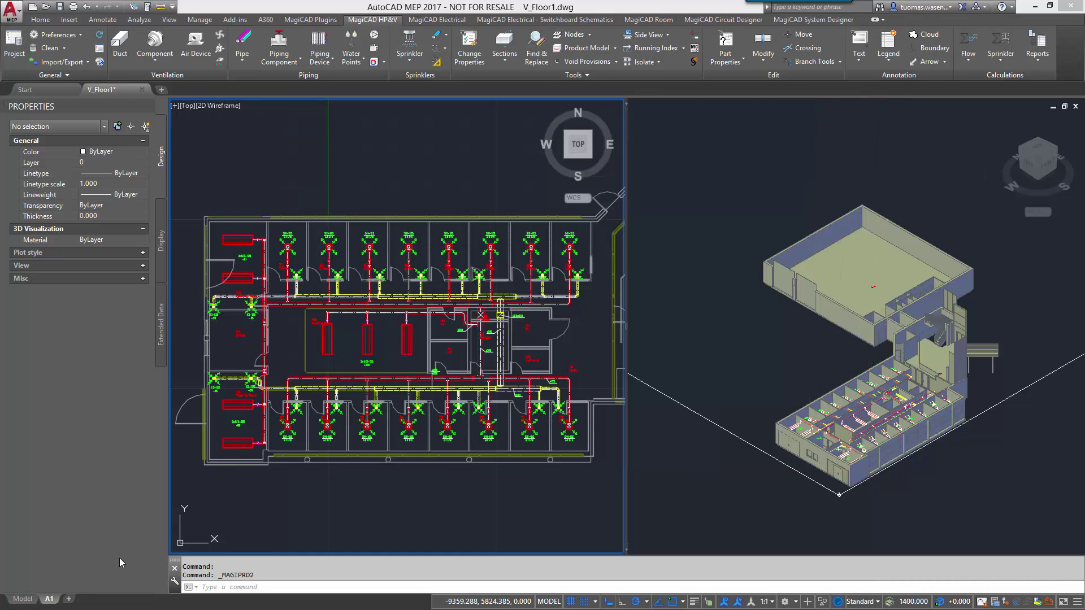
Create a legend of the current drawing's parts with the Air devices template and place it above the title block in the A1 layout
{"action": "left_click", "coordinate": [50, 599]}
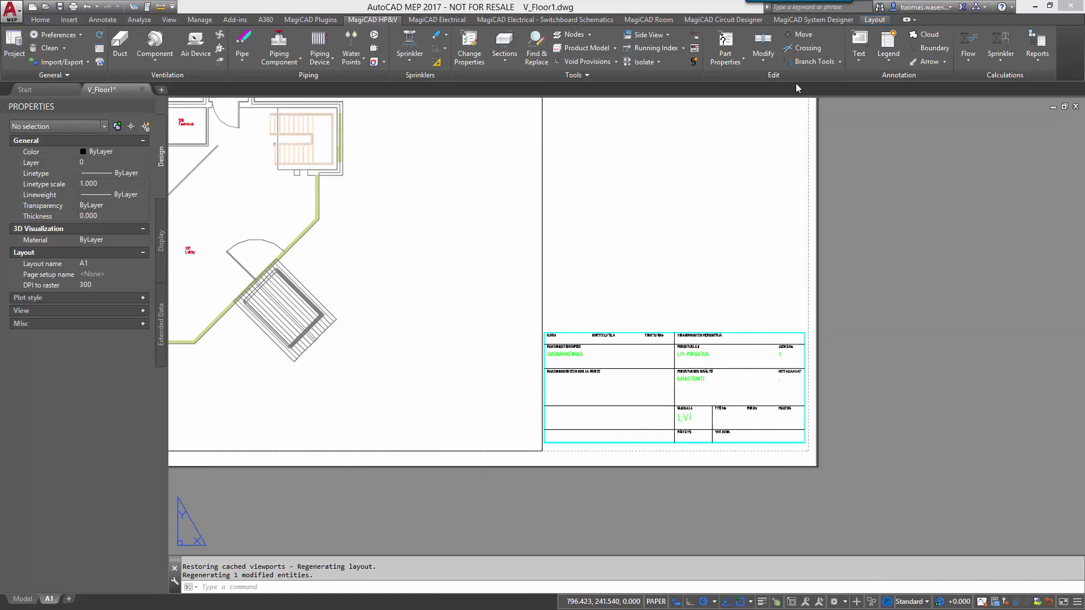
{"action": "left_click", "coordinate": [889, 42]}
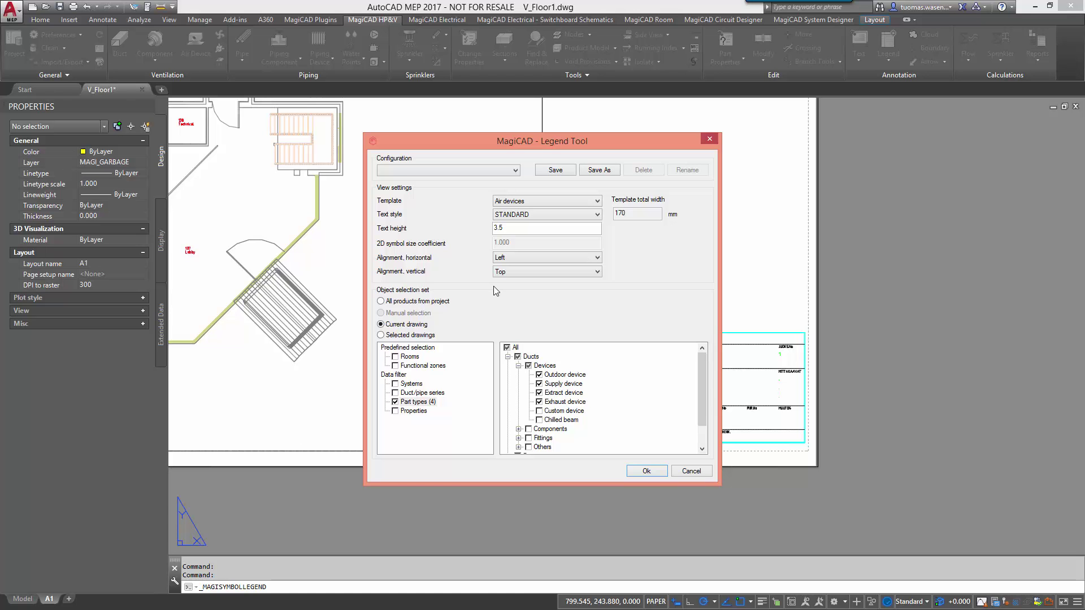
{"action": "left_click", "coordinate": [647, 471]}
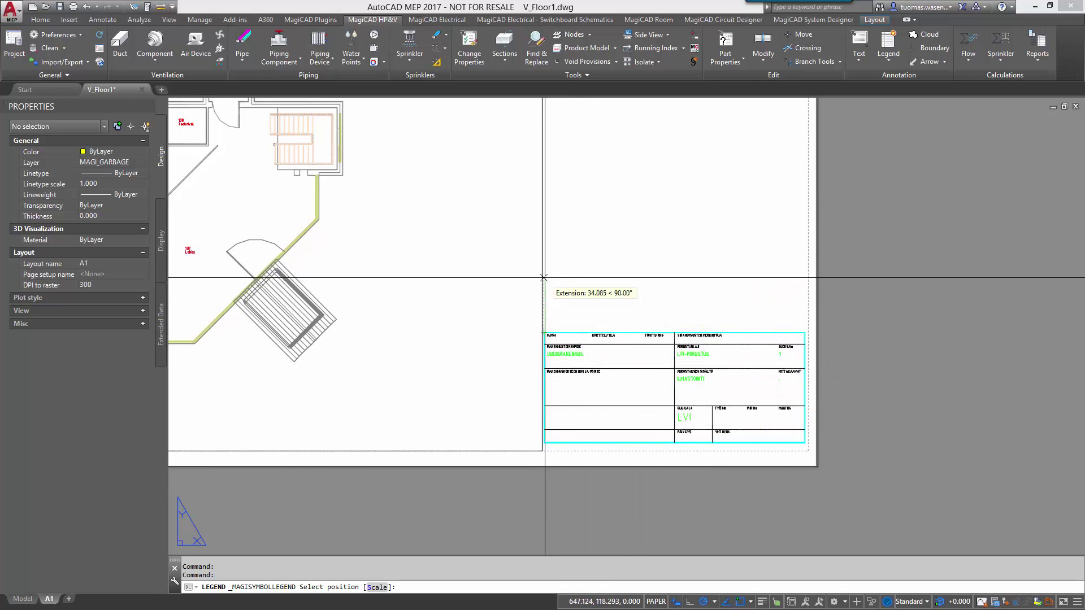
{"action": "left_click", "coordinate": [543, 229]}
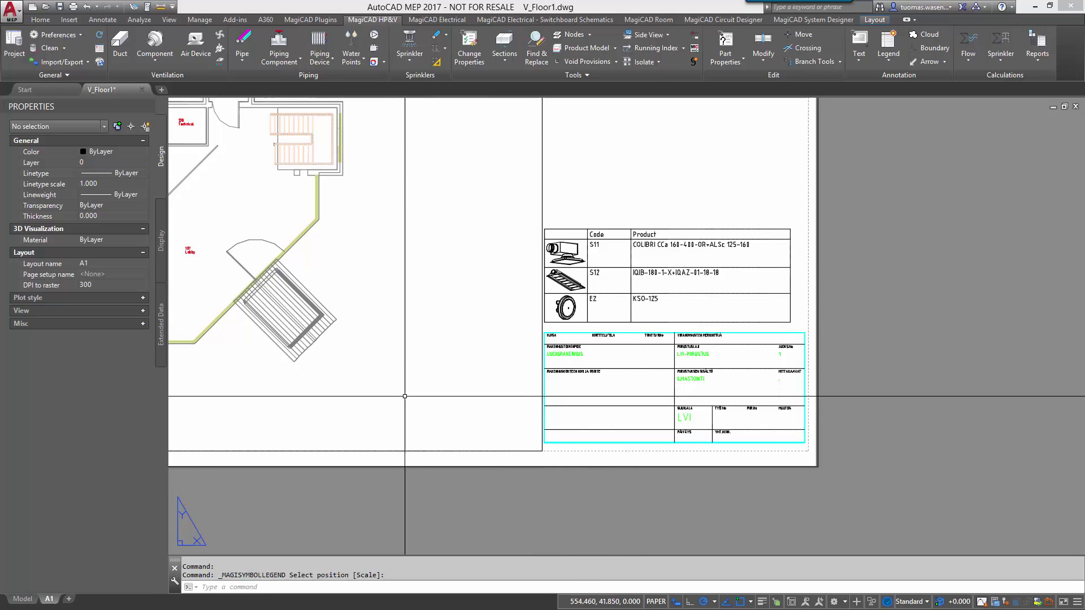
Add the 2D symbol attribute to the project's Air devices legend template with a length of 30 mm and an empty header
{"action": "left_click", "coordinate": [23, 600]}
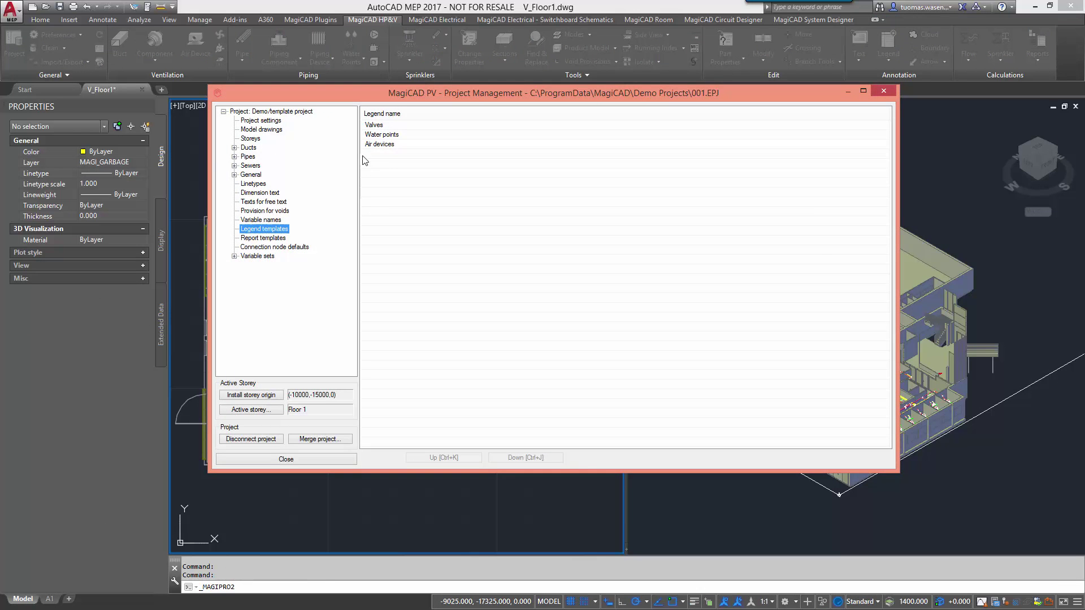
{"action": "double_click", "coordinate": [399, 145]}
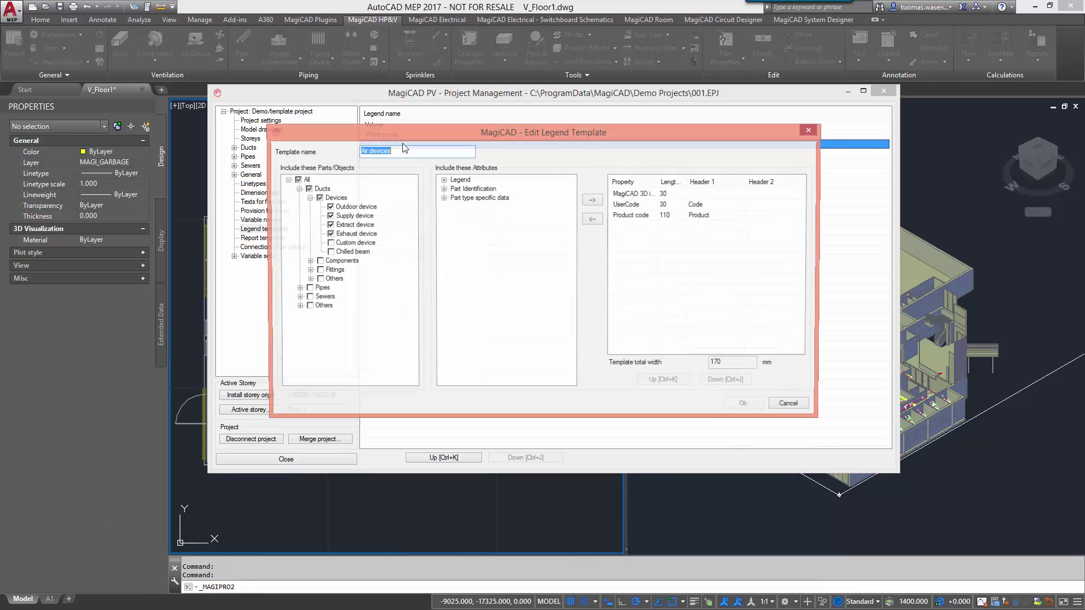
{"action": "left_click", "coordinate": [444, 180]}
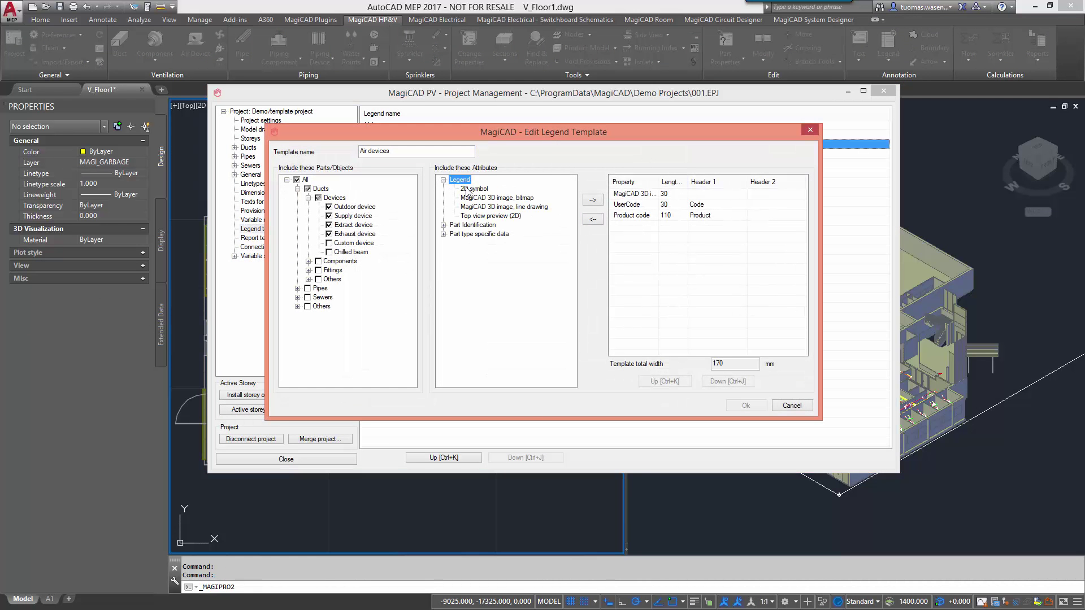
{"action": "left_click", "coordinate": [467, 190]}
{"action": "left_click", "coordinate": [593, 200]}
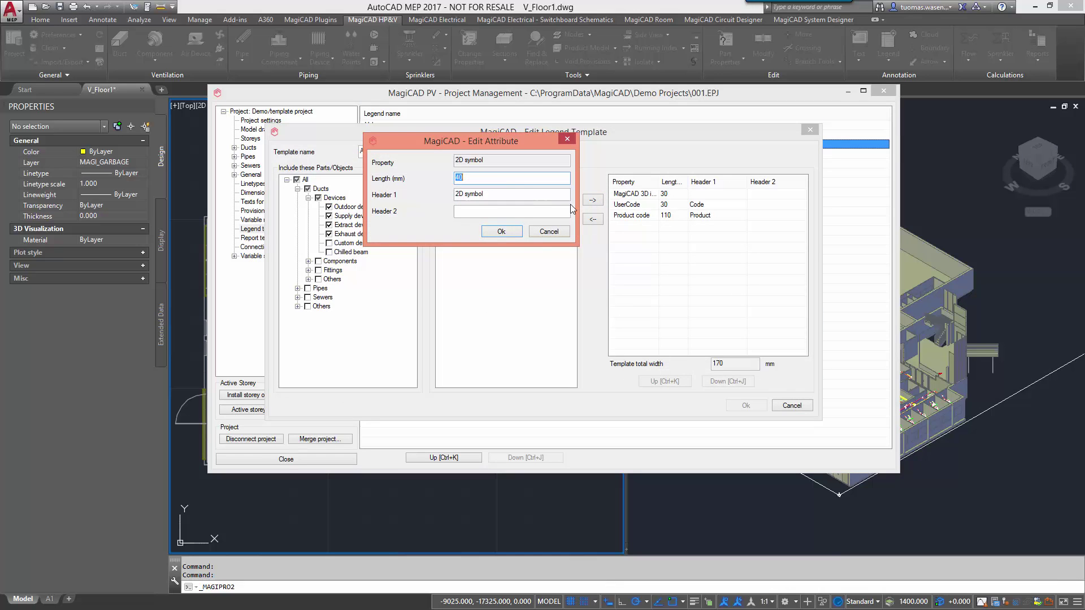
{"action": "type", "text": "30"}
{"action": "left_click_drag", "start_coordinate": [494, 192], "coordinate": [429, 195]}
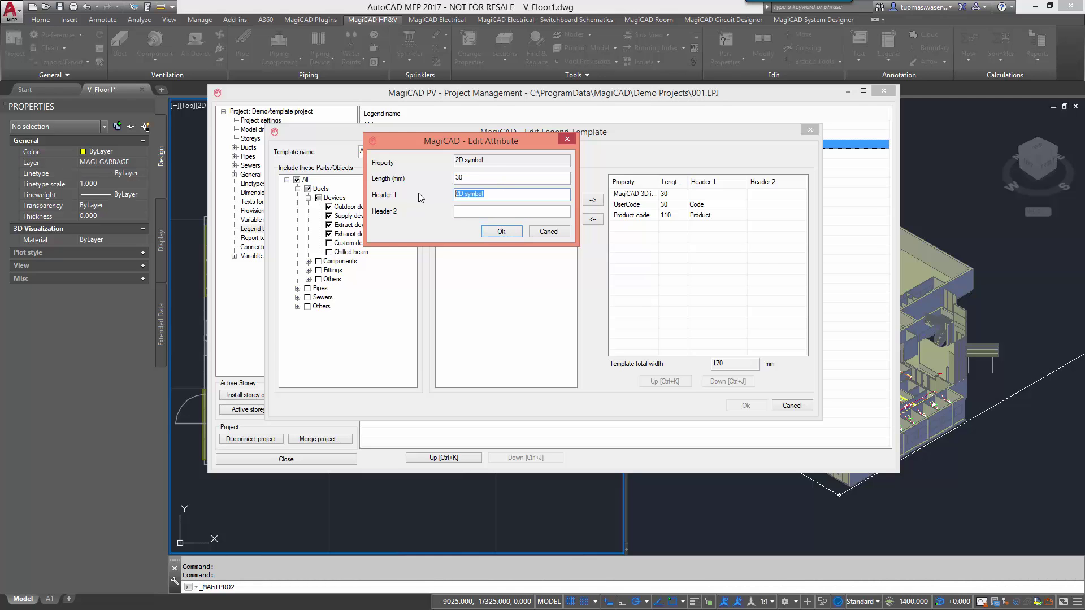
{"action": "key", "text": "BackSpace"}
{"action": "left_click", "coordinate": [499, 232]}
Reorder the template's attributes so that 2D symbol comes directly after the MagiCAD 3D image
{"action": "left_click", "coordinate": [632, 226]}
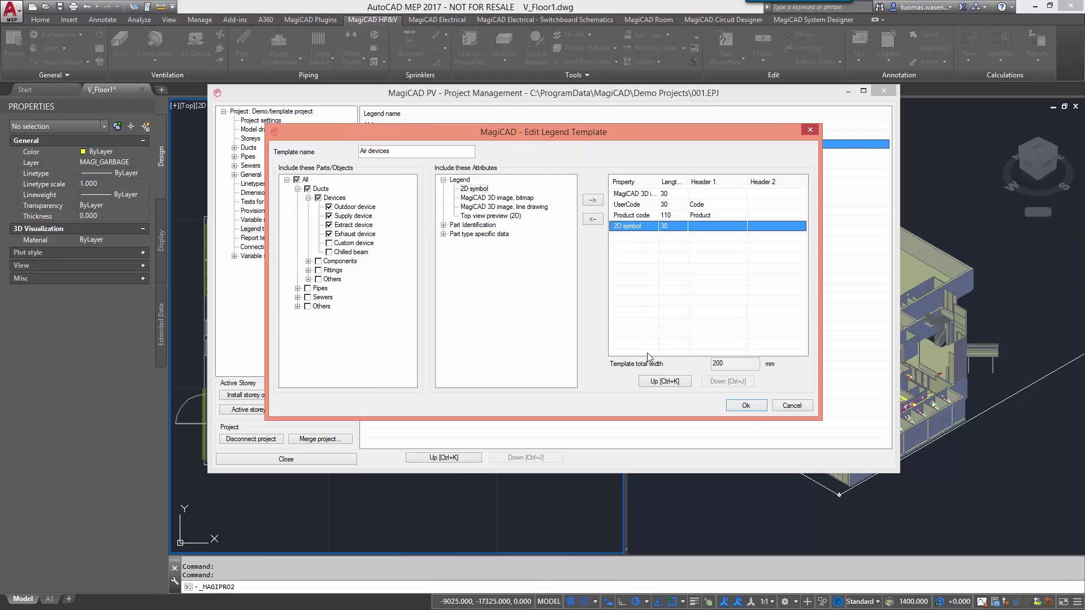
{"action": "left_click", "coordinate": [665, 382]}
{"action": "left_click", "coordinate": [665, 381]}
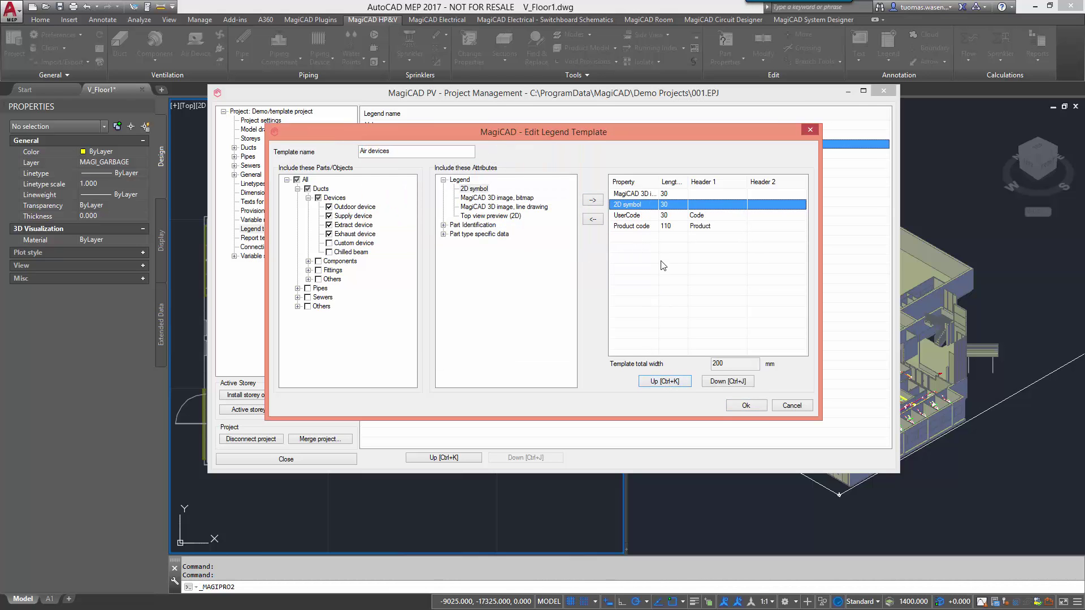
Set the Product code attribute's length to 90 mm and save the Air devices template
{"action": "left_click", "coordinate": [646, 229]}
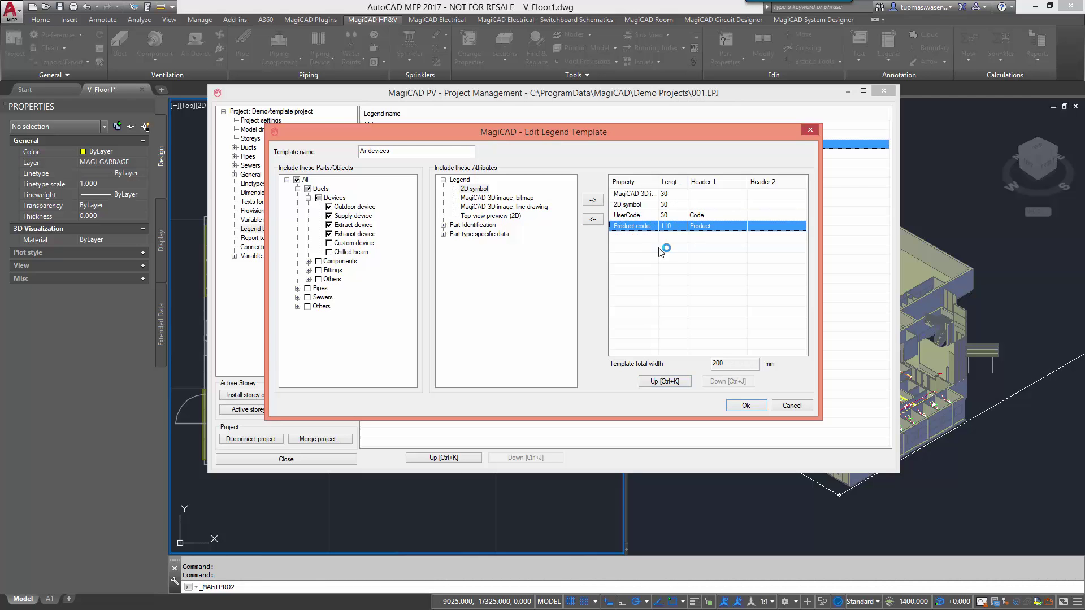
{"action": "double_click", "coordinate": [650, 228]}
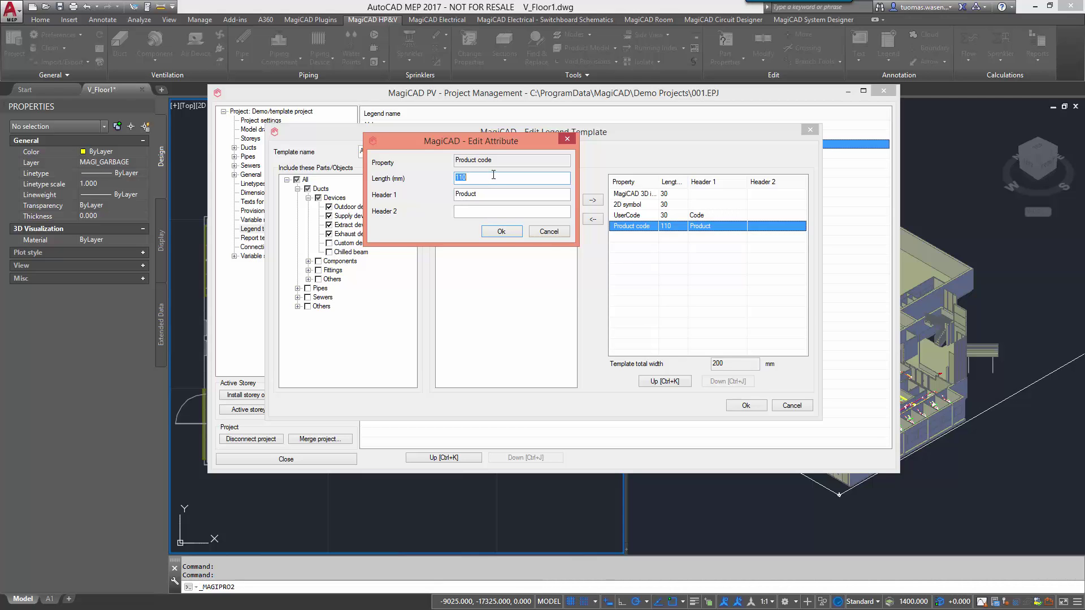
{"action": "type", "text": "890"}
{"action": "key", "text": "BackSpace"}
{"action": "key", "text": "BackSpace"}
{"action": "key", "text": "BackSpace"}
{"action": "type", "text": "90"}
{"action": "left_click", "coordinate": [502, 231]}
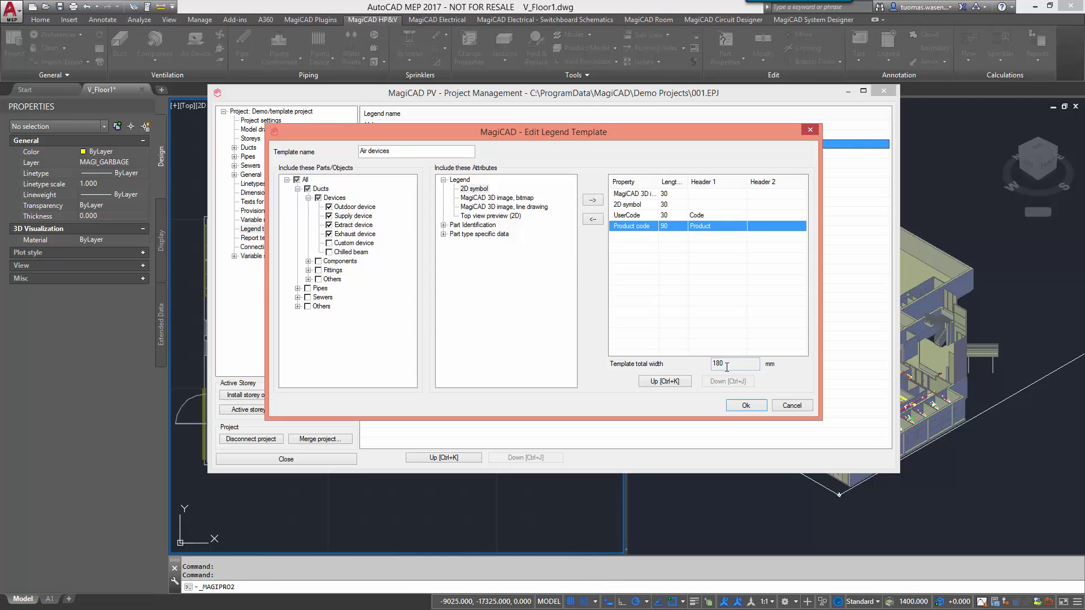
{"action": "left_click", "coordinate": [743, 407]}
{"action": "left_click", "coordinate": [271, 460]}
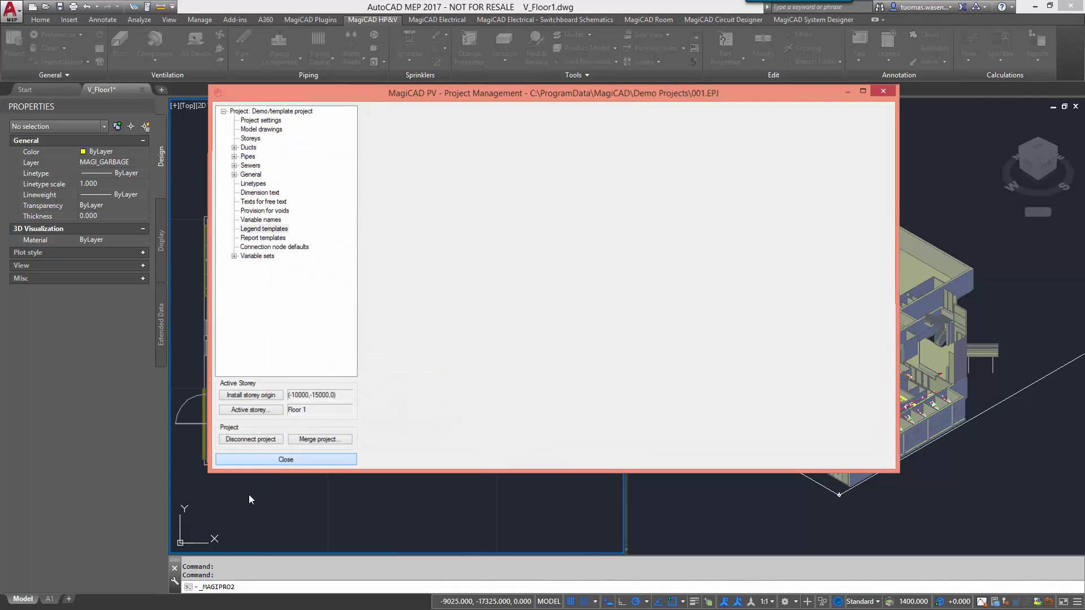
Update the air device legend in the A1 layout to match the edited template
{"action": "left_click", "coordinate": [50, 599]}
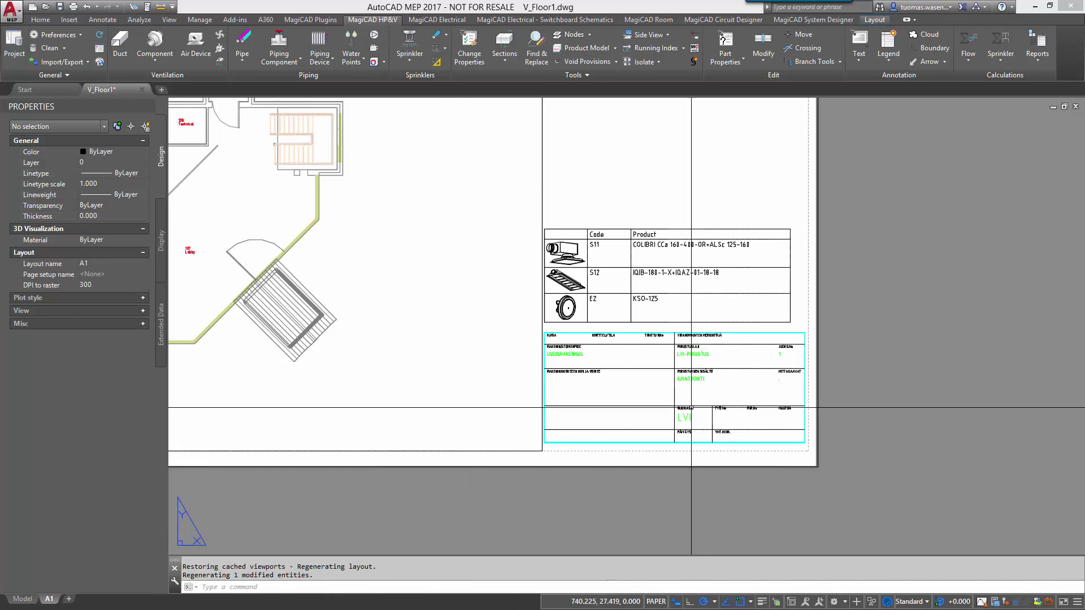
{"action": "left_click", "coordinate": [888, 61]}
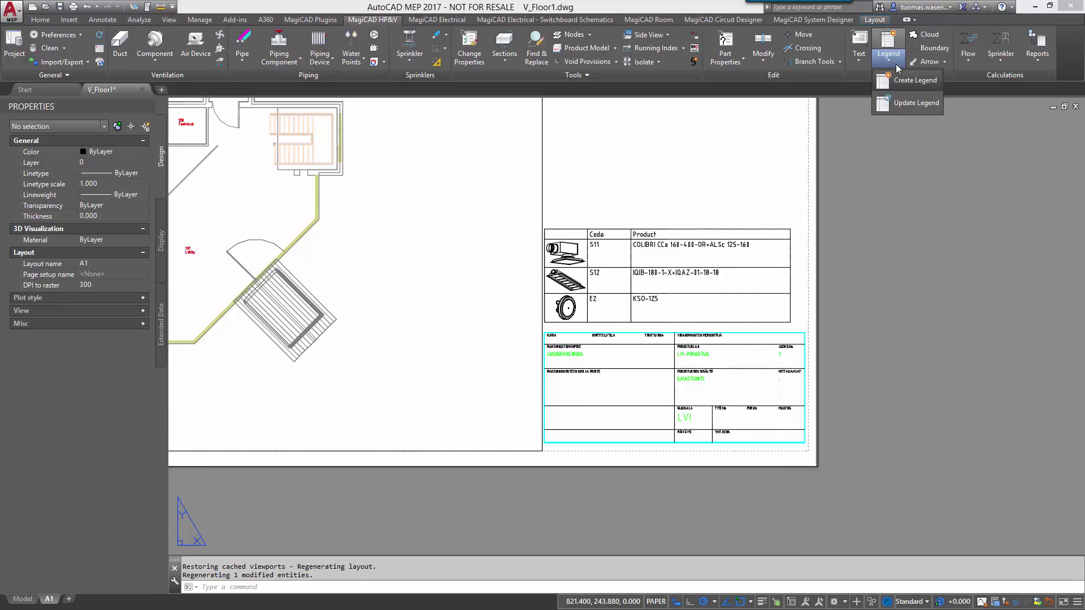
{"action": "left_click", "coordinate": [911, 103]}
{"action": "left_click", "coordinate": [666, 229]}
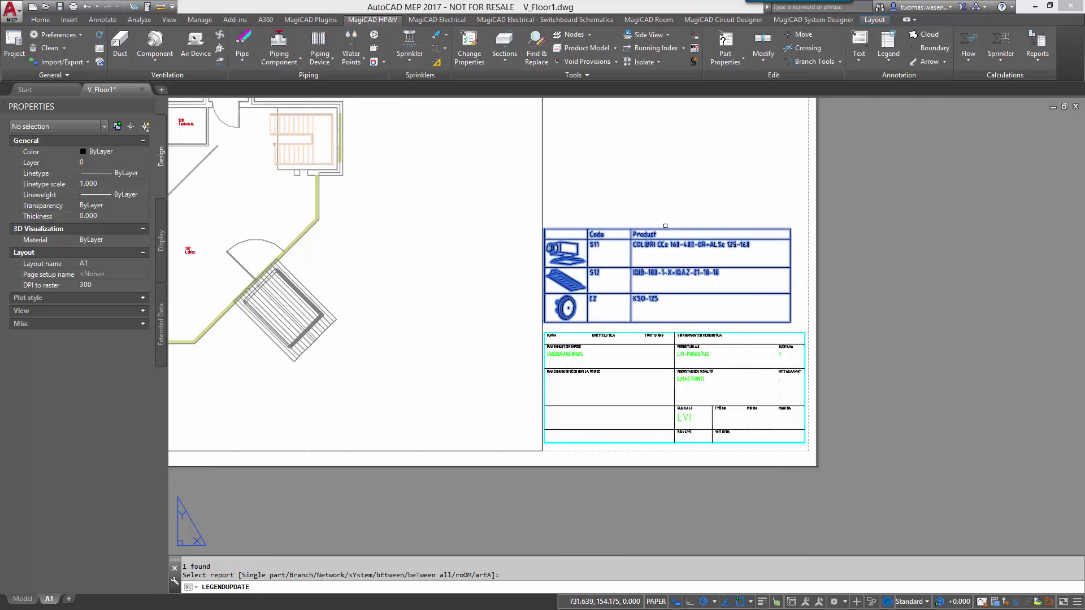
{"action": "key", "text": "Return"}
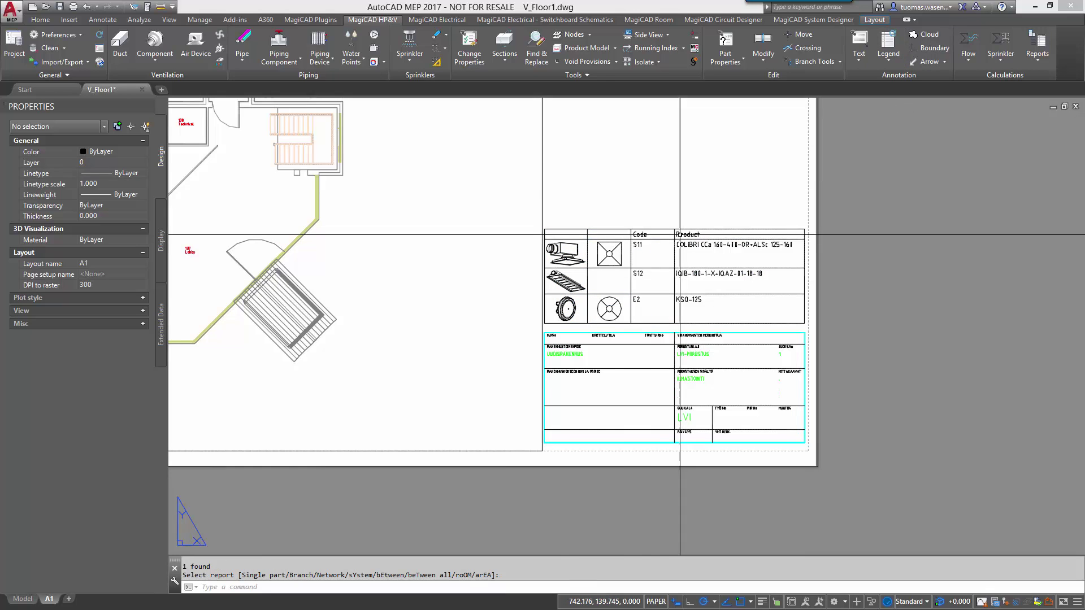